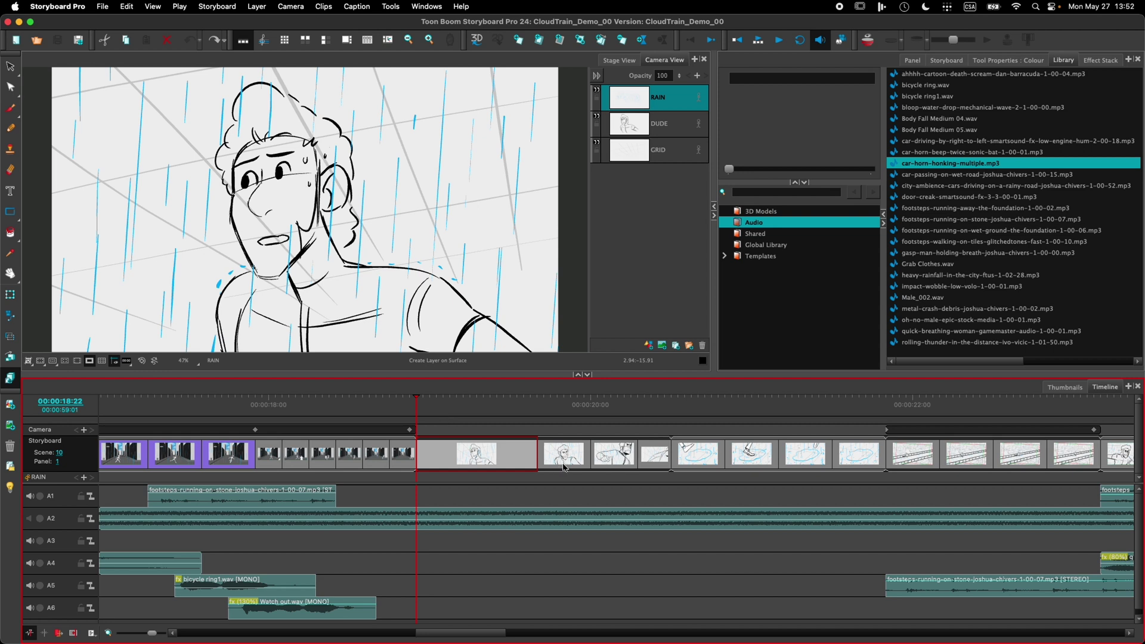
Step: Extend scene 10's panel 4 by 00:18, then play the sequence back
click(568, 459)
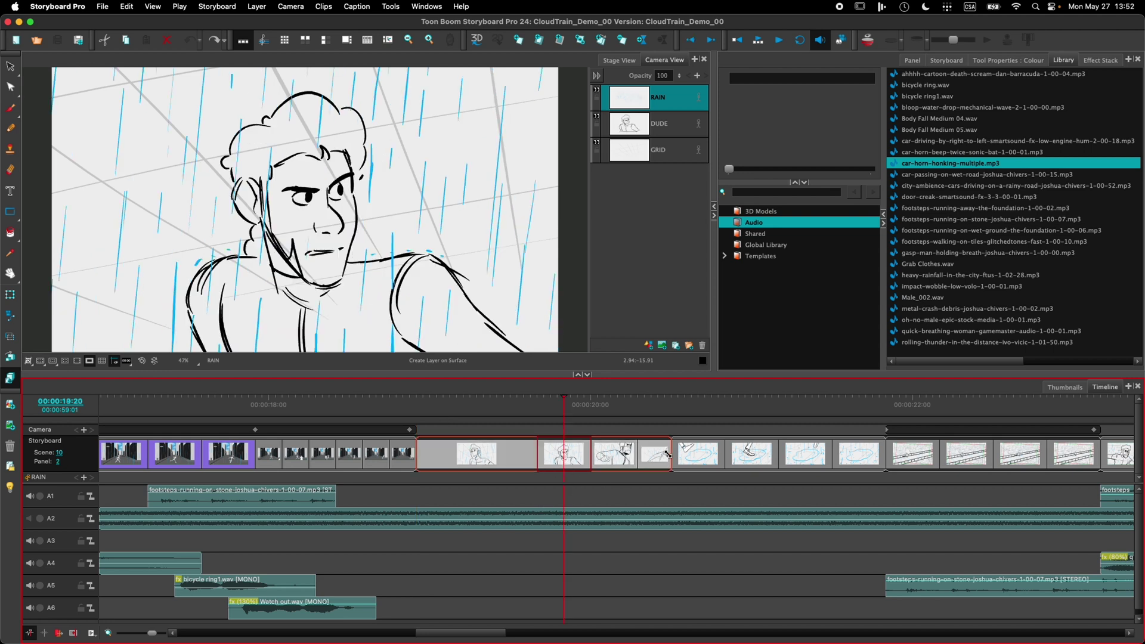
mouse_move(669, 453)
mouse_down()
mouse_move(798, 447)
mouse_move(582, 454)
mouse_move(592, 454)
mouse_up()
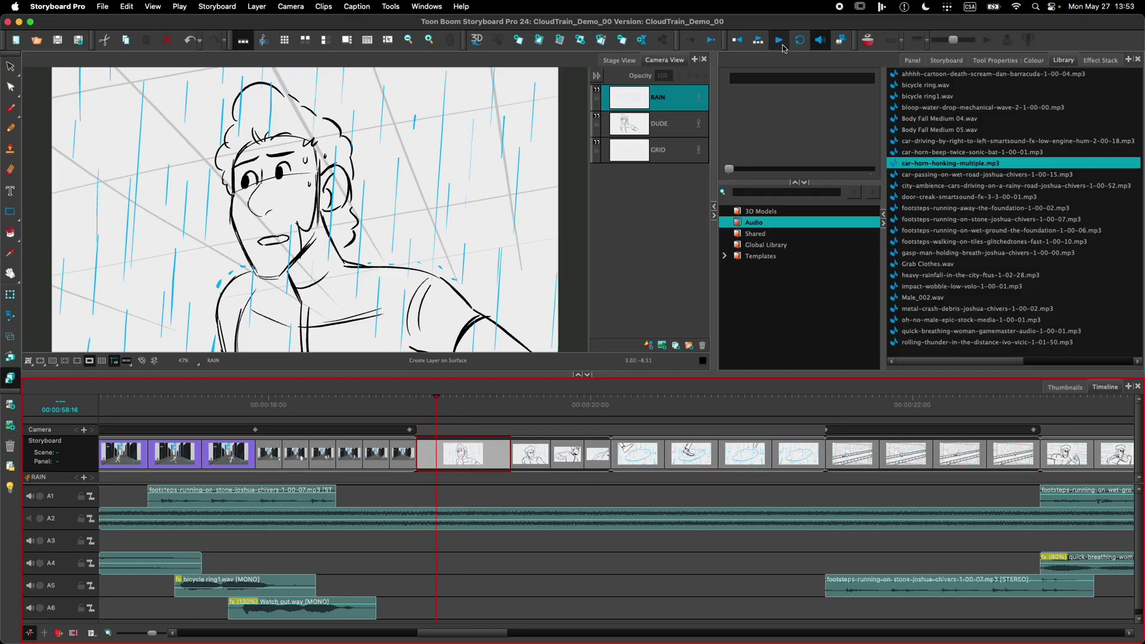
click(783, 46)
click(442, 404)
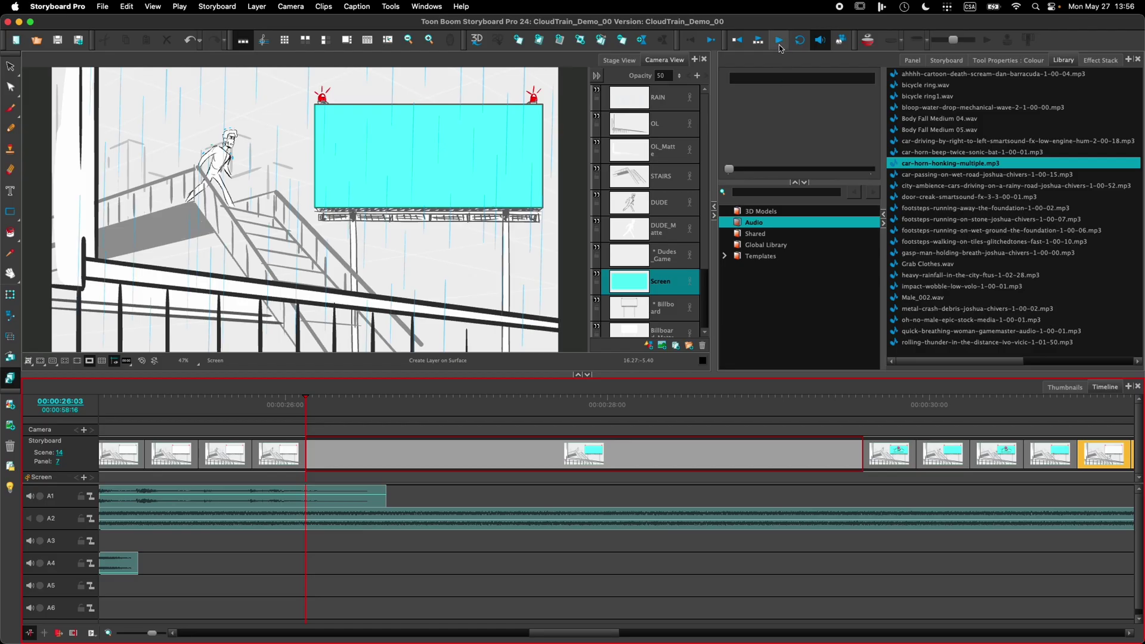
Step: Show Opacity keyframes for the Dudes_Game logo layer and return the playhead to 00:00:26:04
click(779, 44)
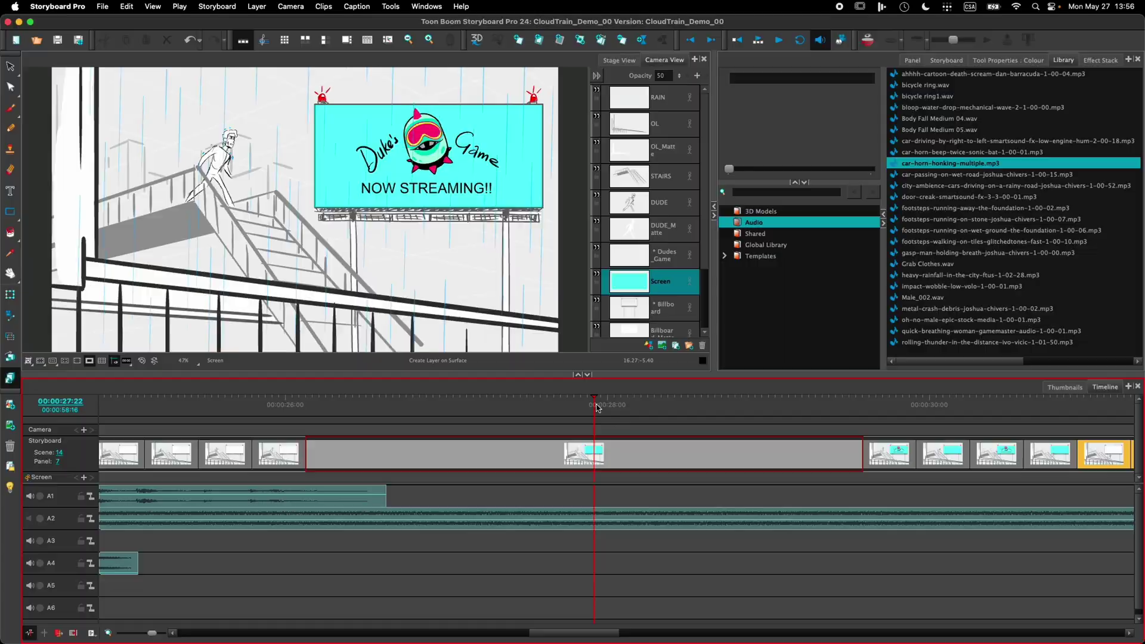
click(27, 478)
click(68, 496)
click(672, 261)
drag(594, 396, 316, 430)
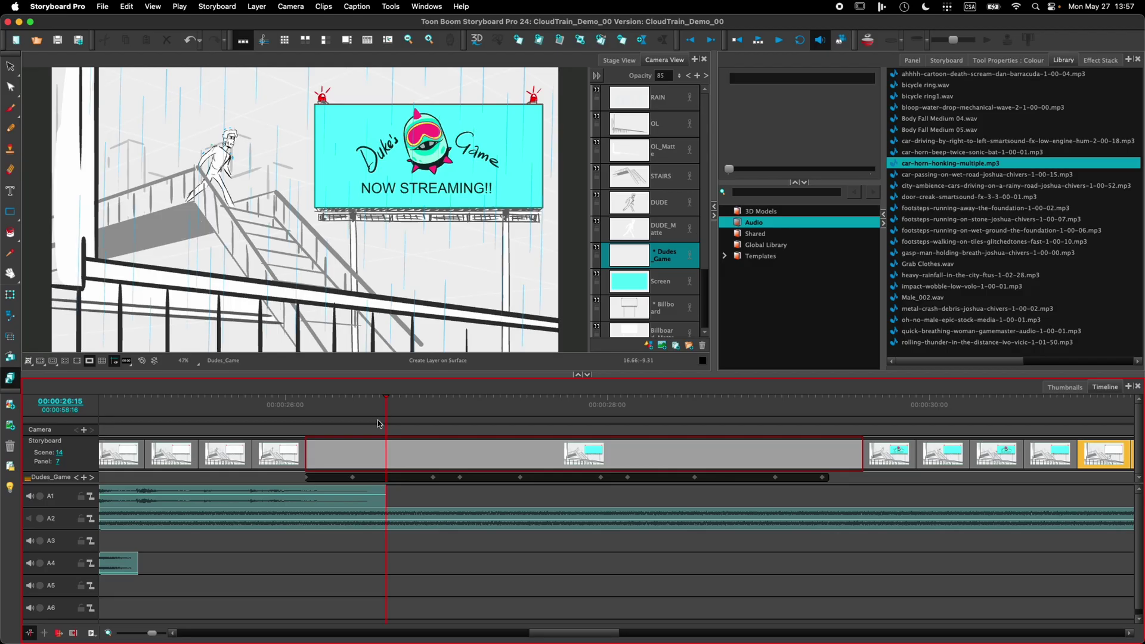
mouse_move(377, 424)
mouse_down()
mouse_move(334, 422)
mouse_move(360, 421)
mouse_up()
mouse_move(427, 429)
mouse_down()
mouse_move(454, 427)
mouse_move(406, 427)
mouse_up()
Step: Move one Dudes_Game opacity keyframe later, then replay the logo fade from its start
click(461, 477)
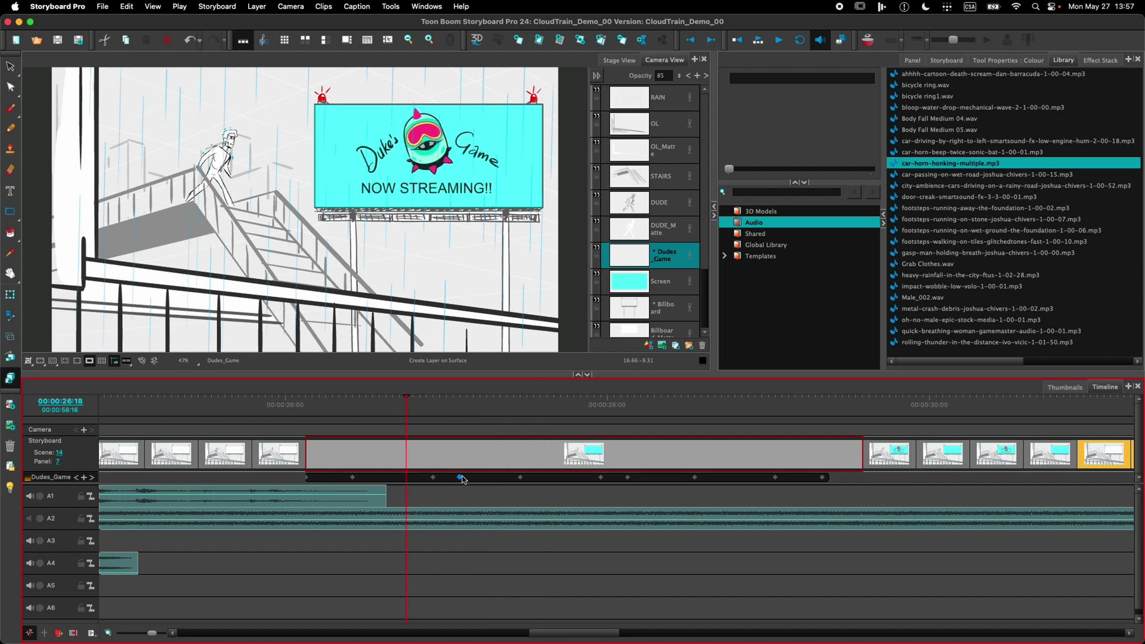
drag(530, 407, 713, 415)
drag(751, 420, 321, 428)
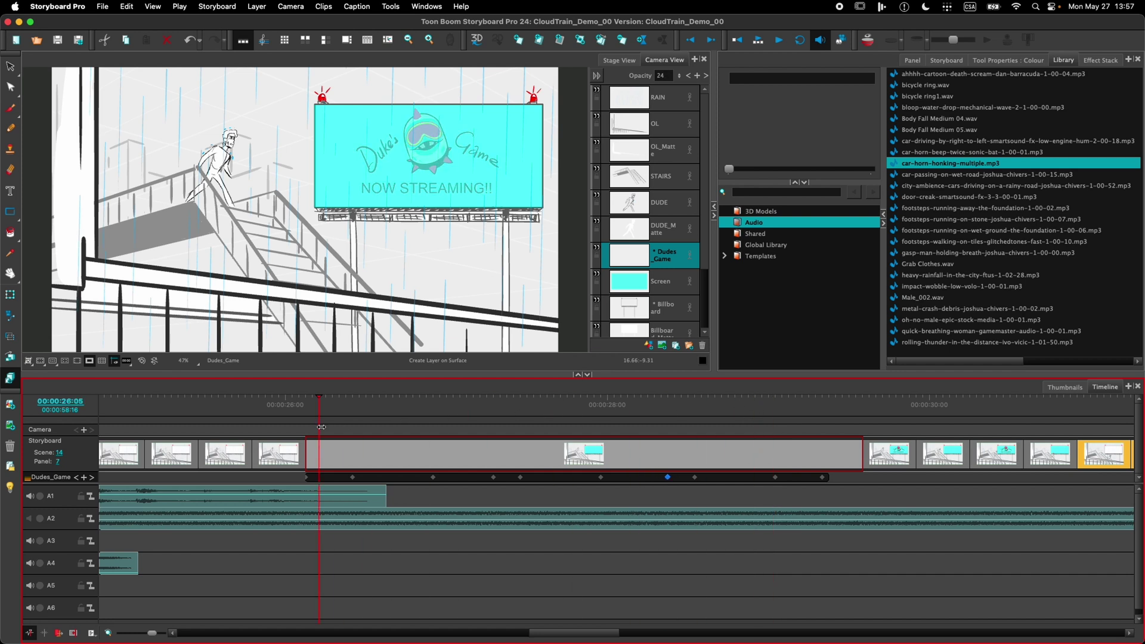
click(775, 43)
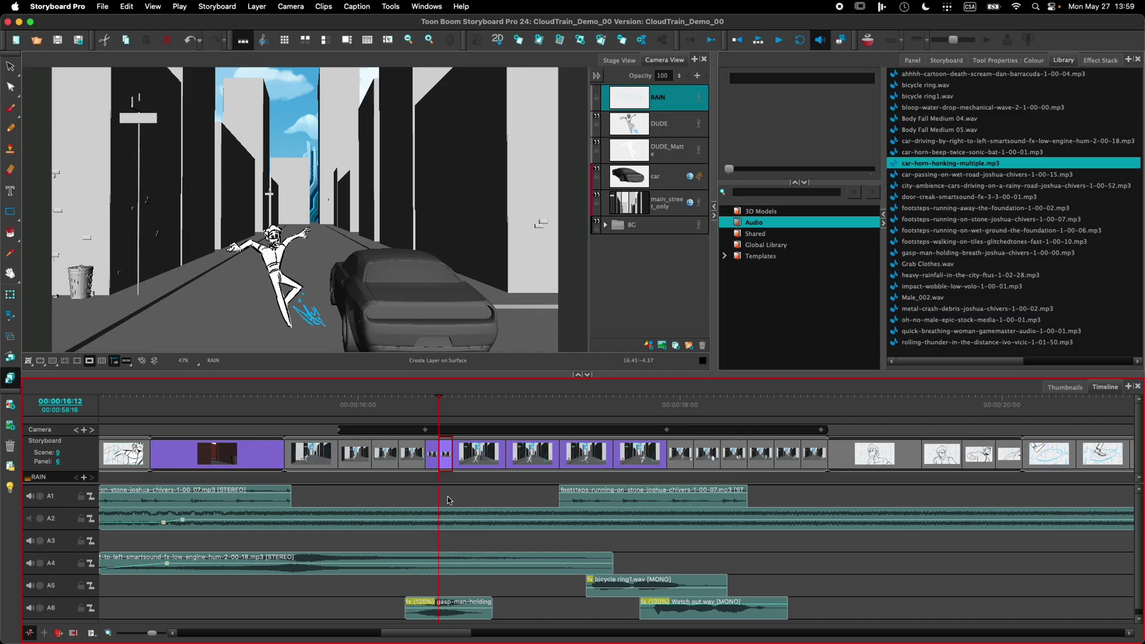
Step: Go to scene 9's running shot at 00:00:16:06 and preview car-horn-honking-multiple.mp3 from the Library
drag(441, 413, 402, 411)
click(954, 174)
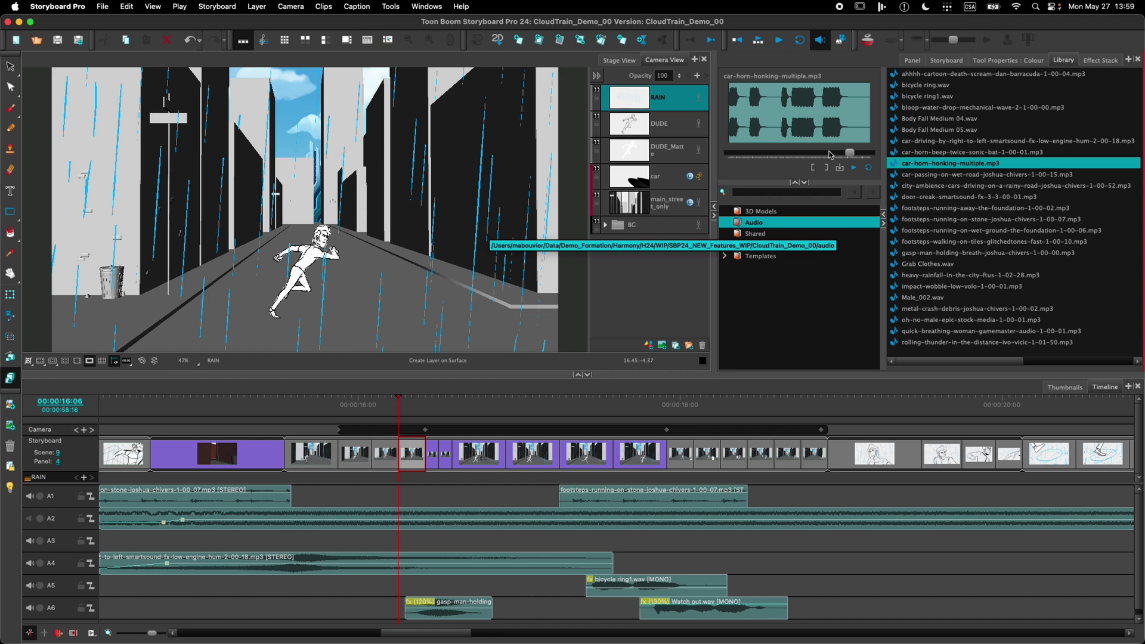
Step: Mark an in/out excerpt of the horn sound and insert it on track A3, then rewind to review
click(813, 168)
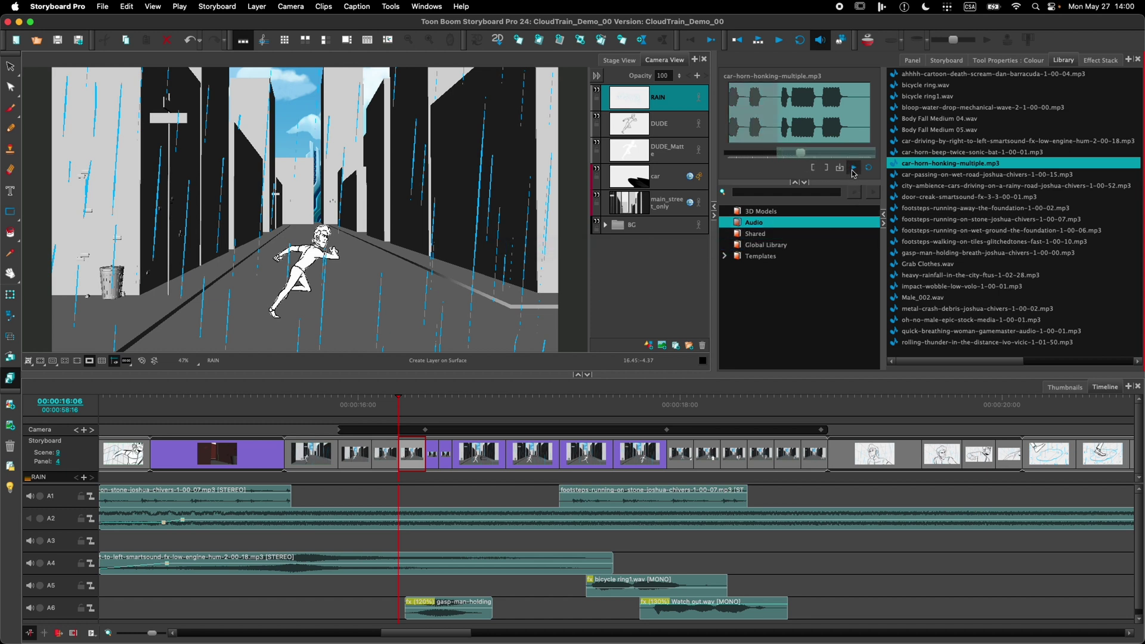
click(827, 169)
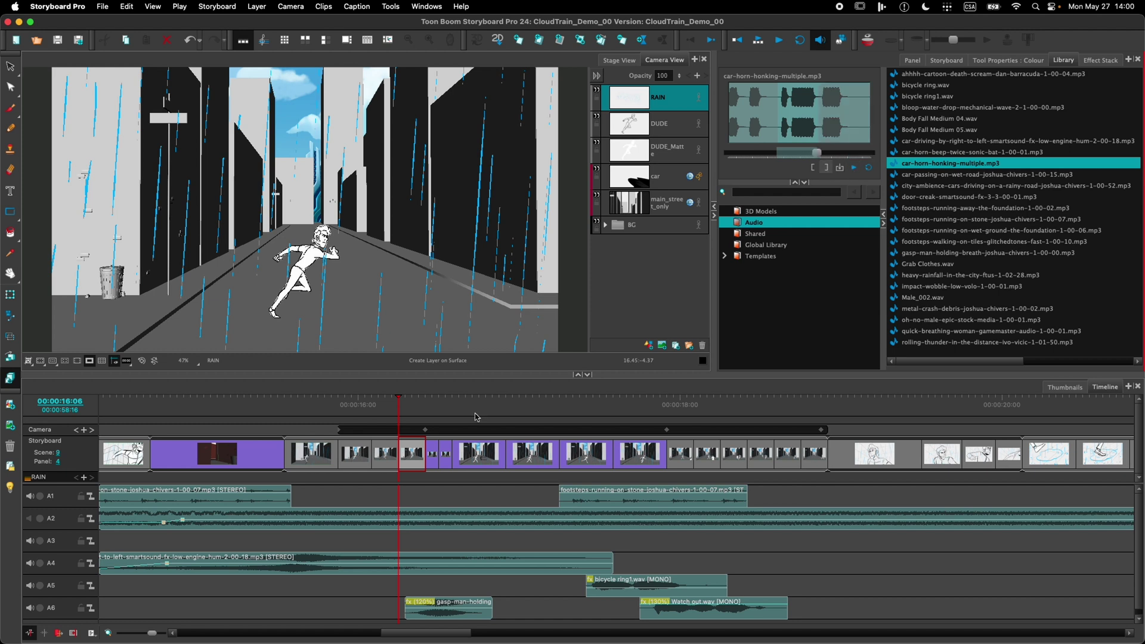
click(367, 543)
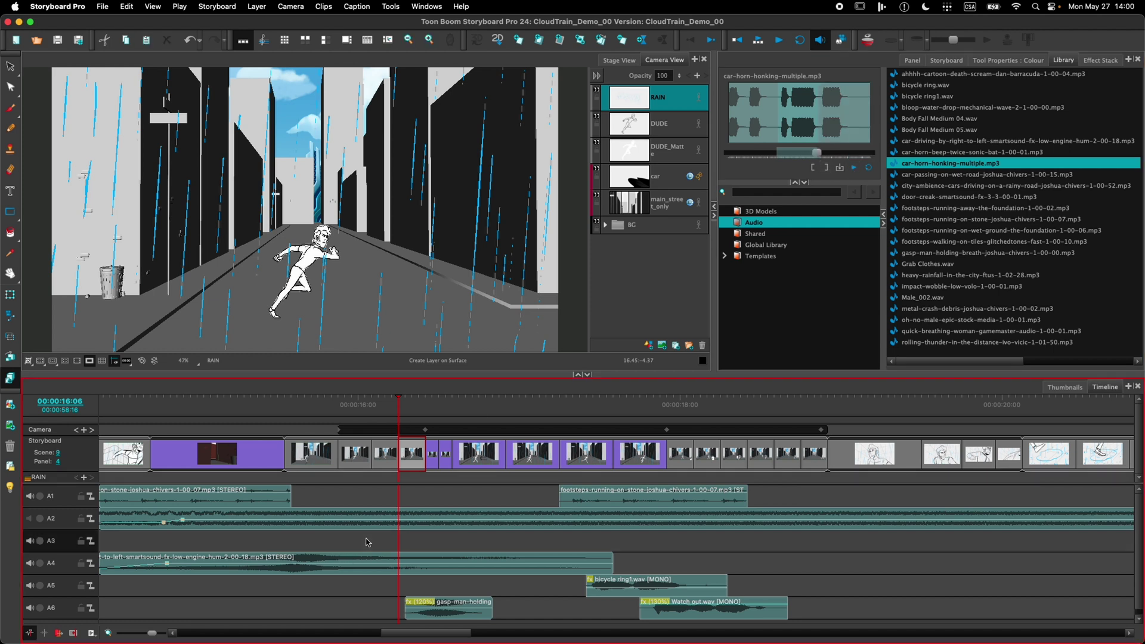
click(840, 169)
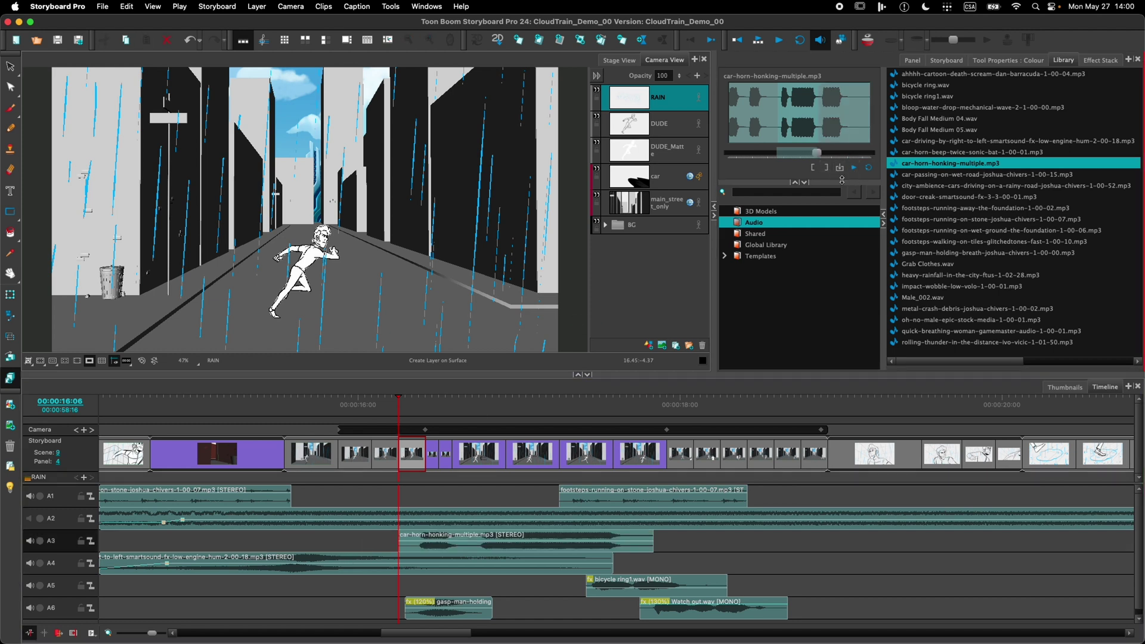
drag(391, 406, 321, 436)
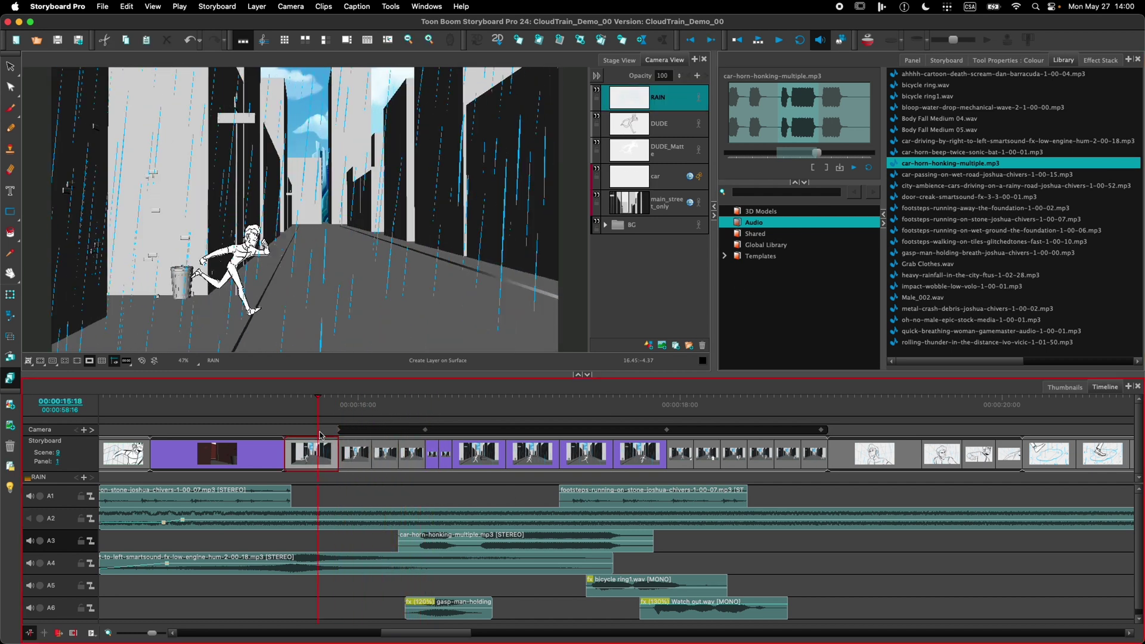
click(781, 41)
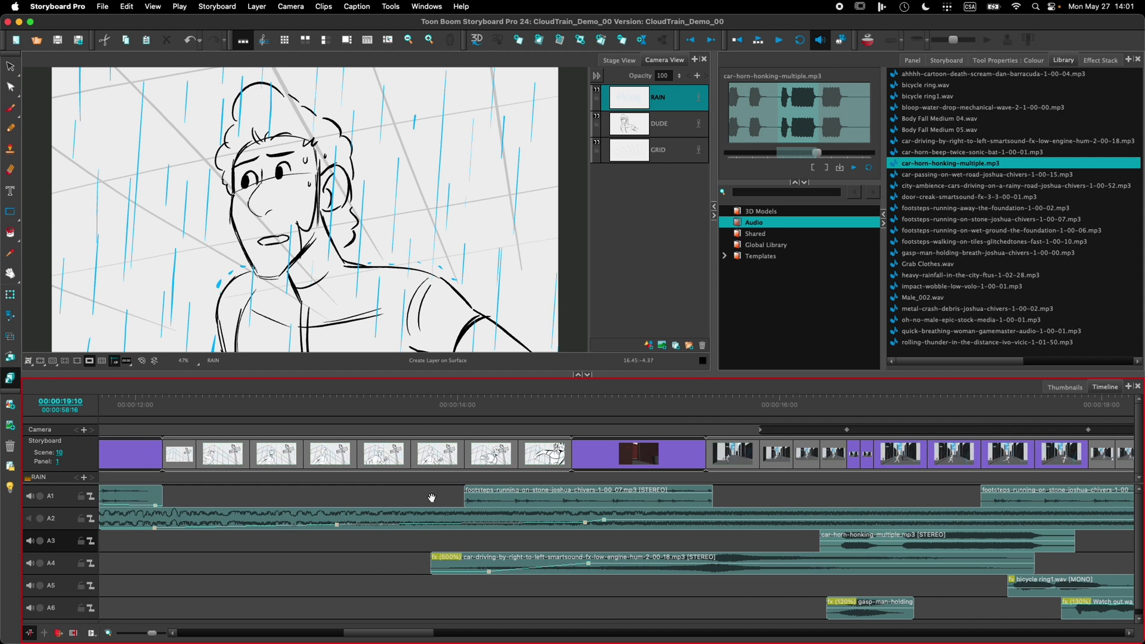
scroll(431, 498, left, 10)
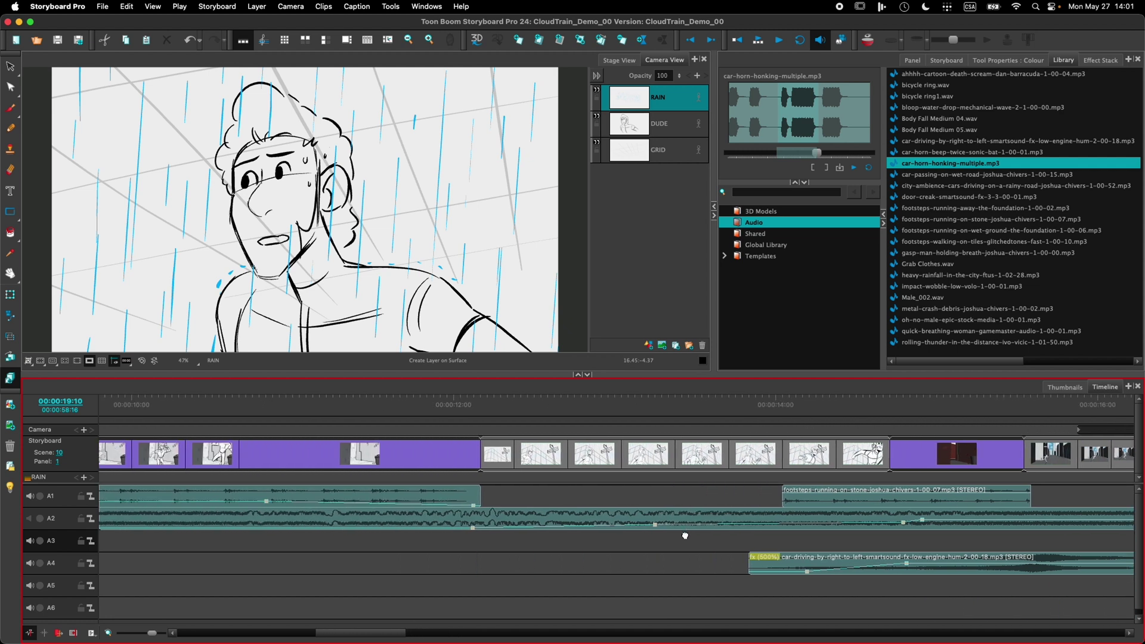
Step: Jump to about 00:00:07:15 in scene 6, play from the city shot, and show the Effect Stack
drag(283, 440, 244, 440)
click(243, 440)
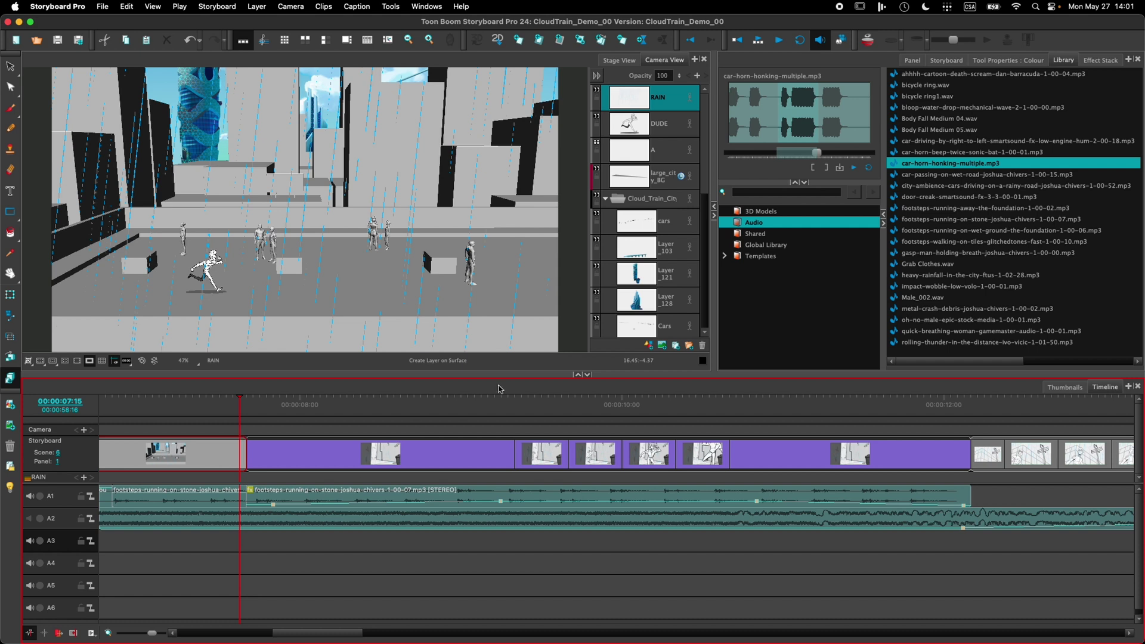
click(779, 42)
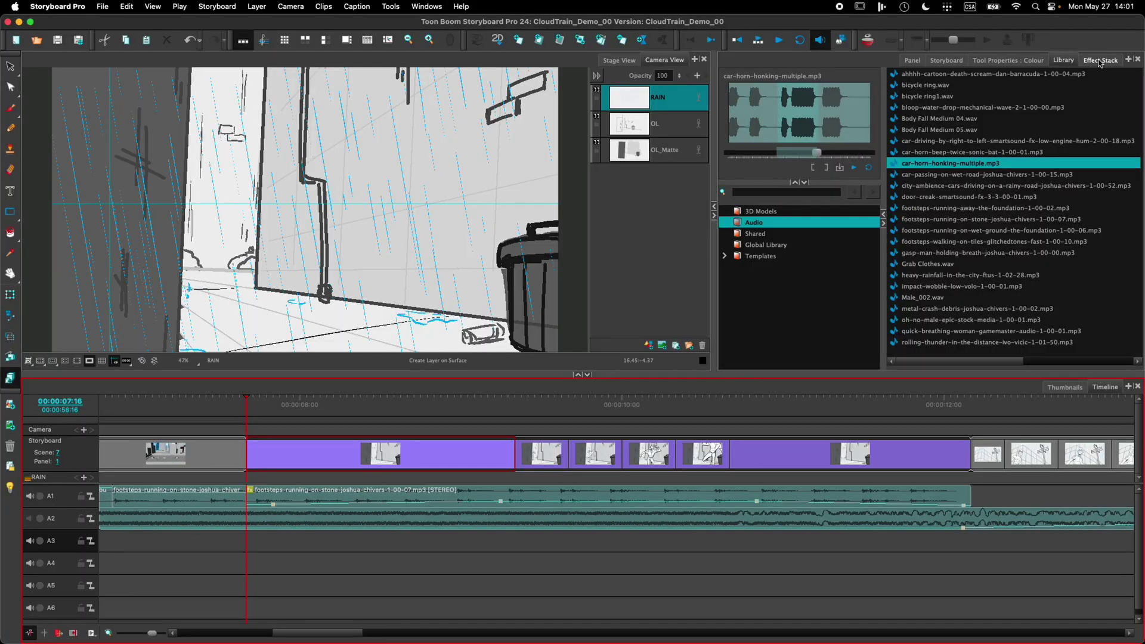
click(1100, 61)
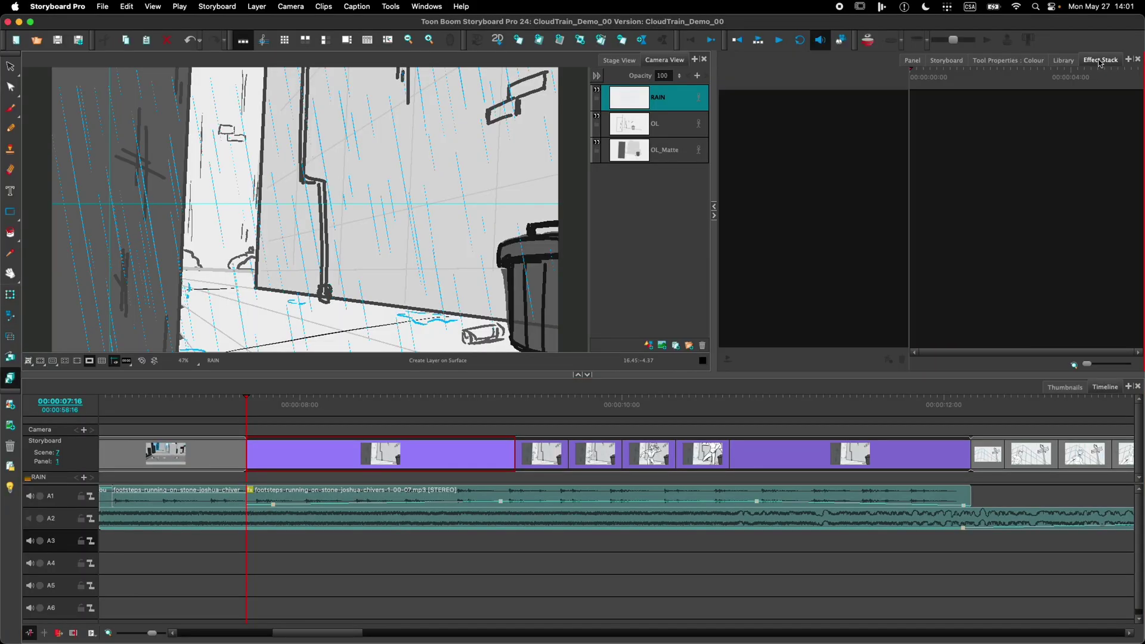
Step: Select the footsteps clip on track A1 and its Balance effect in the stack
click(343, 490)
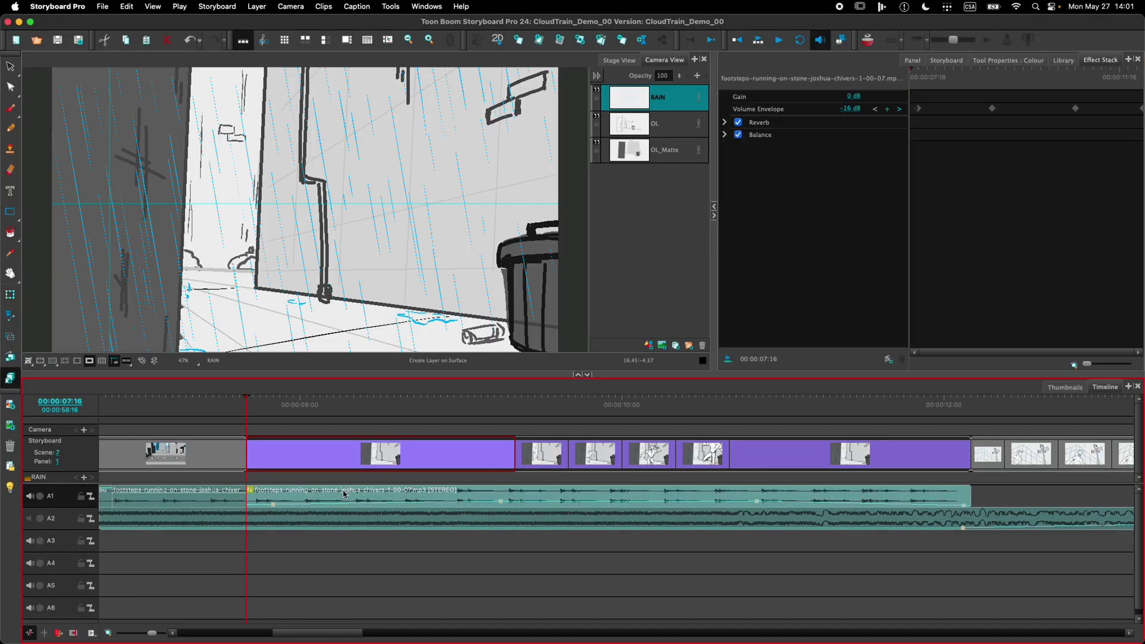
click(725, 137)
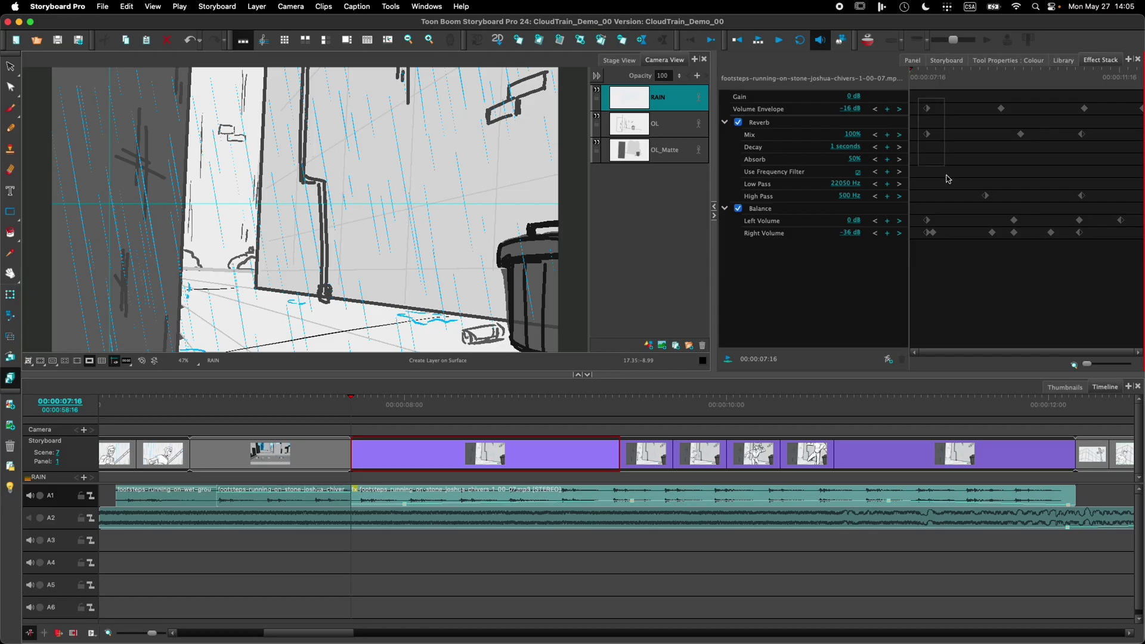
Step: Shift a group of effect keyframes slightly earlier and set the reverb Mix to 92.2
drag(1119, 301, 1132, 292)
drag(1009, 238, 995, 238)
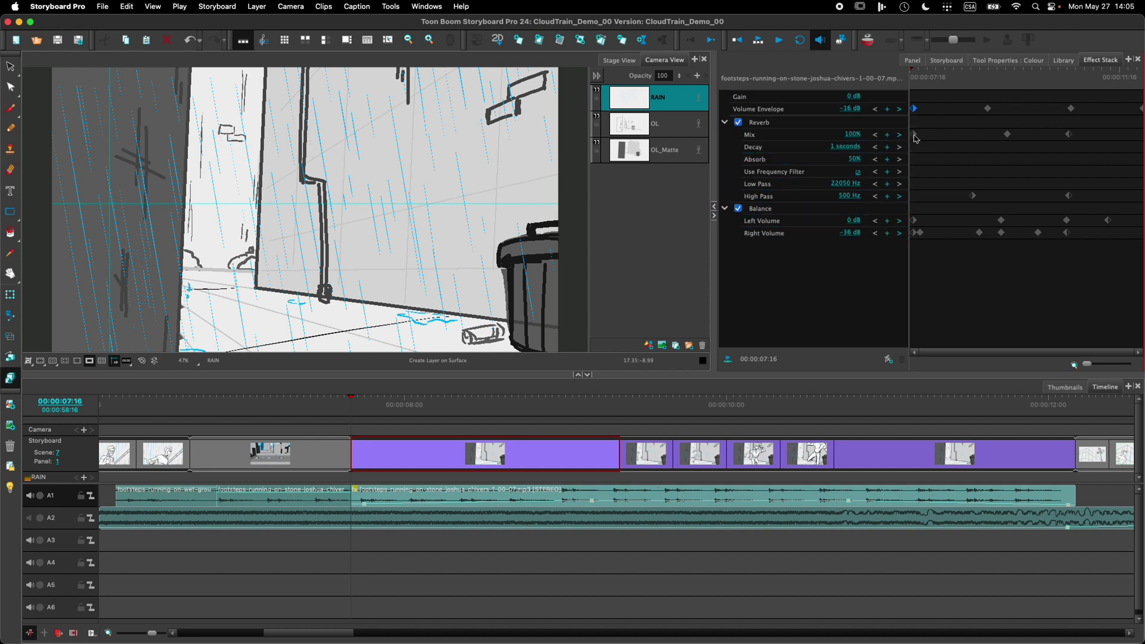
text(97.9)
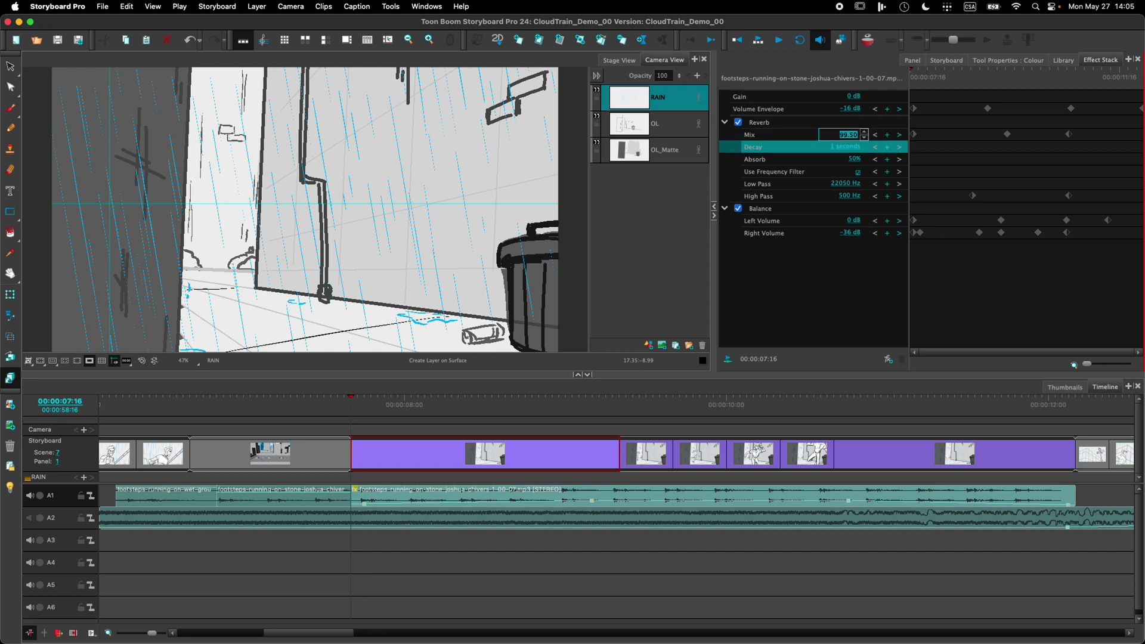
key(Return)
text(92.2)
key(Return)
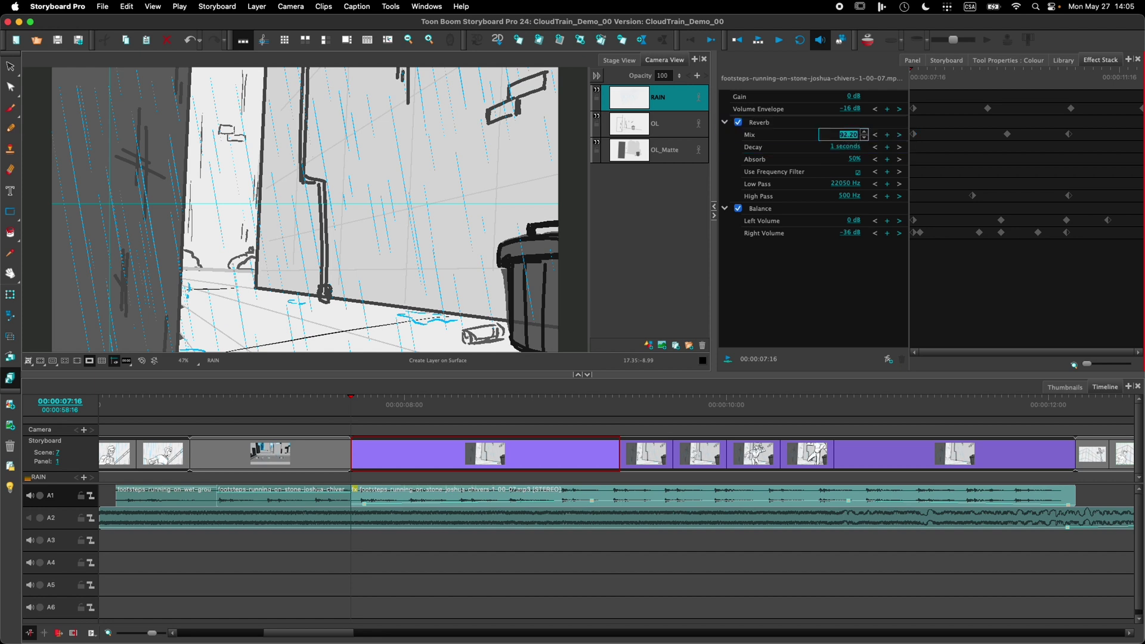